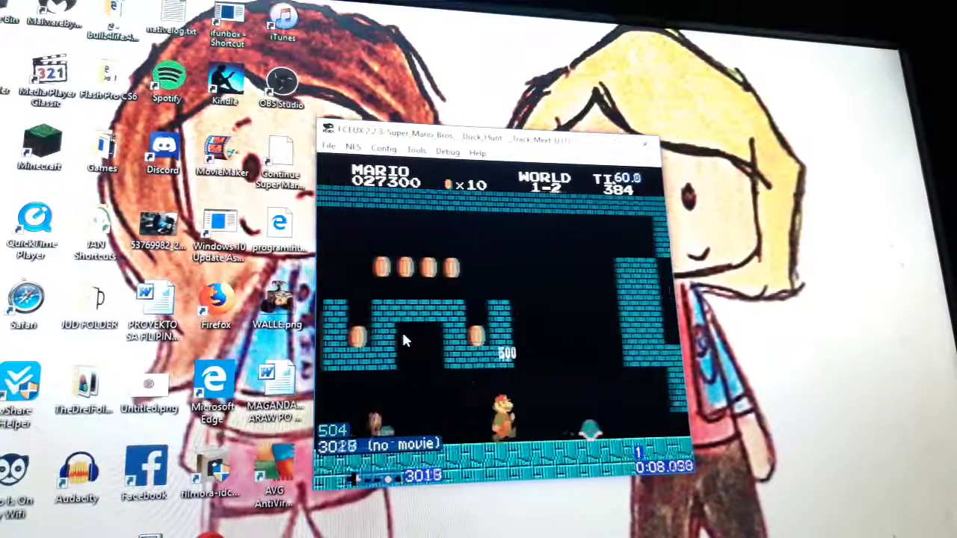
# Reload save state 0 and play World 1-2 through the underground to the flagpole.
pyautogui.press('F7')
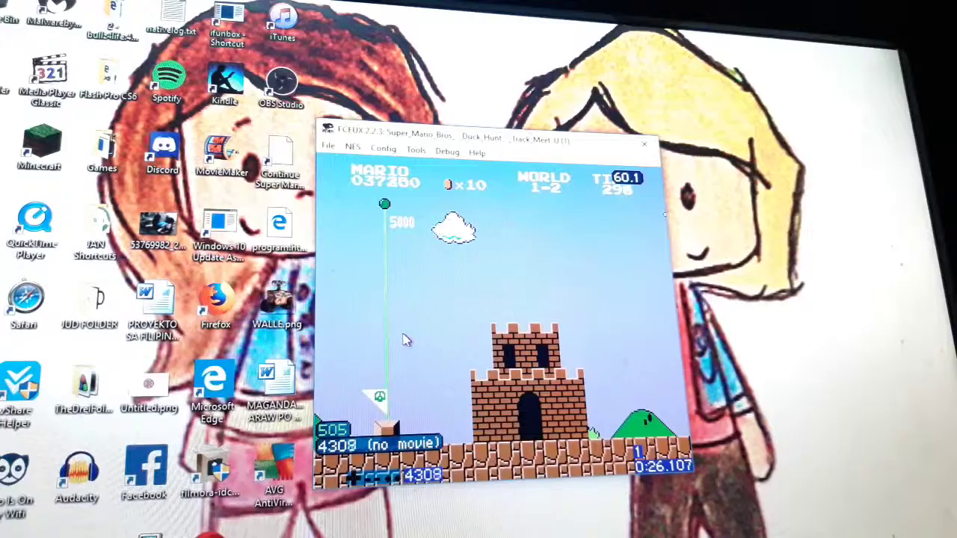
# Reset the console, reload the World 1-2 save state, then reload it again to retry.
pyautogui.hotkey('ctrl', 'r')
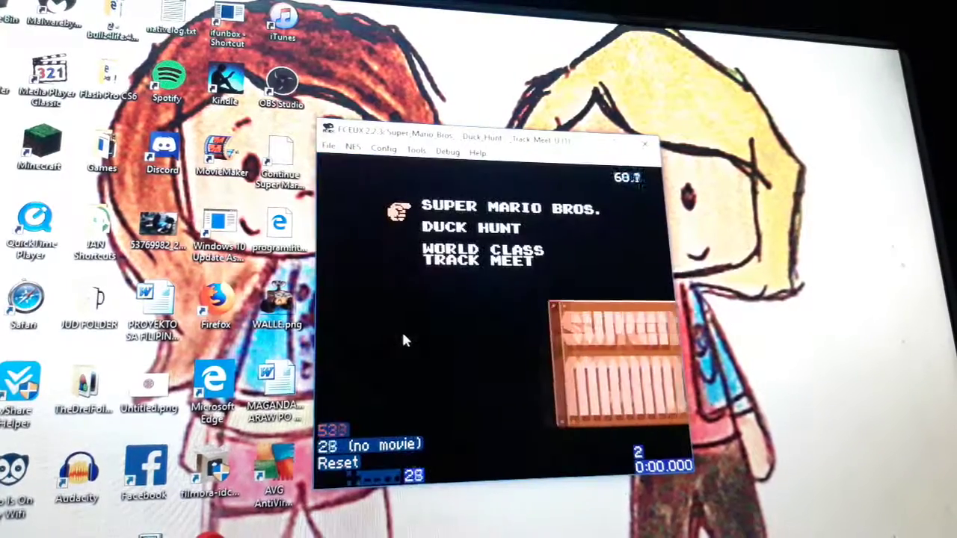
pyautogui.press('p')
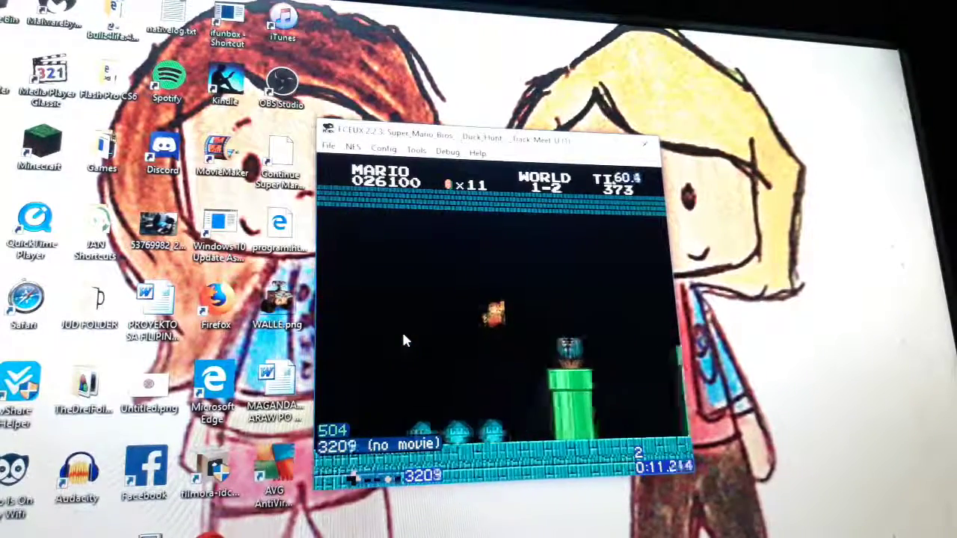
pyautogui.press('p')
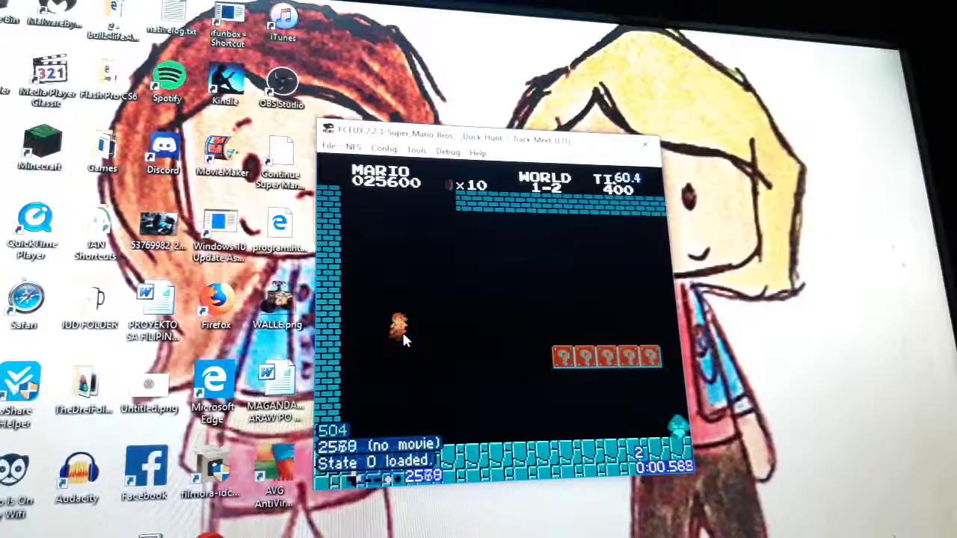